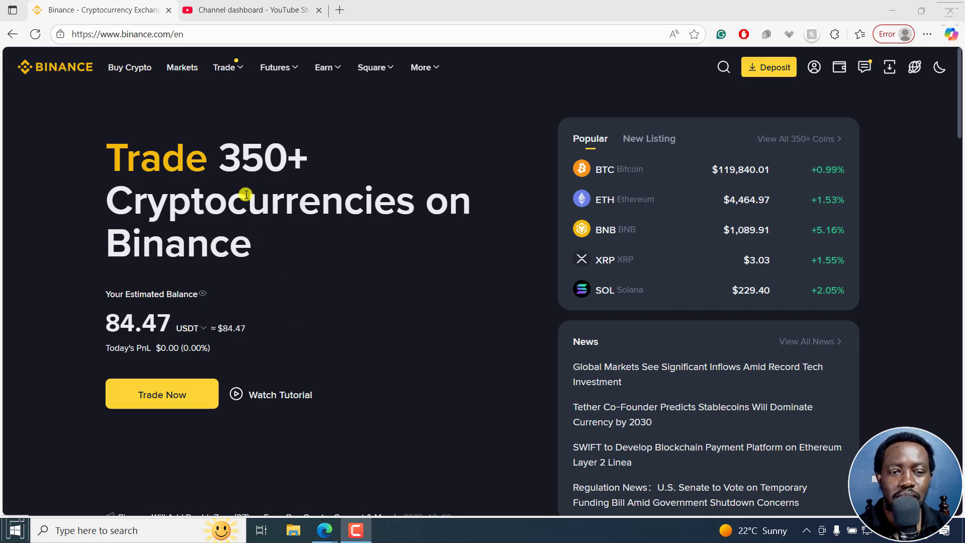
Open P2P from the Trade menu, dismiss the Find an Ad popup, and show USDT sell ads.
{"action": "mouse_move", "coordinate": [232, 69]}
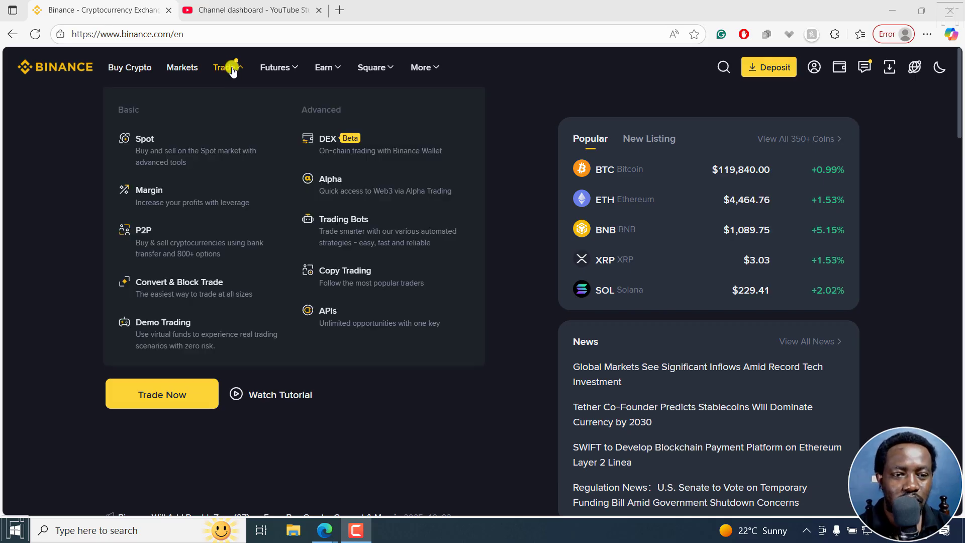
{"action": "left_click", "coordinate": [156, 242]}
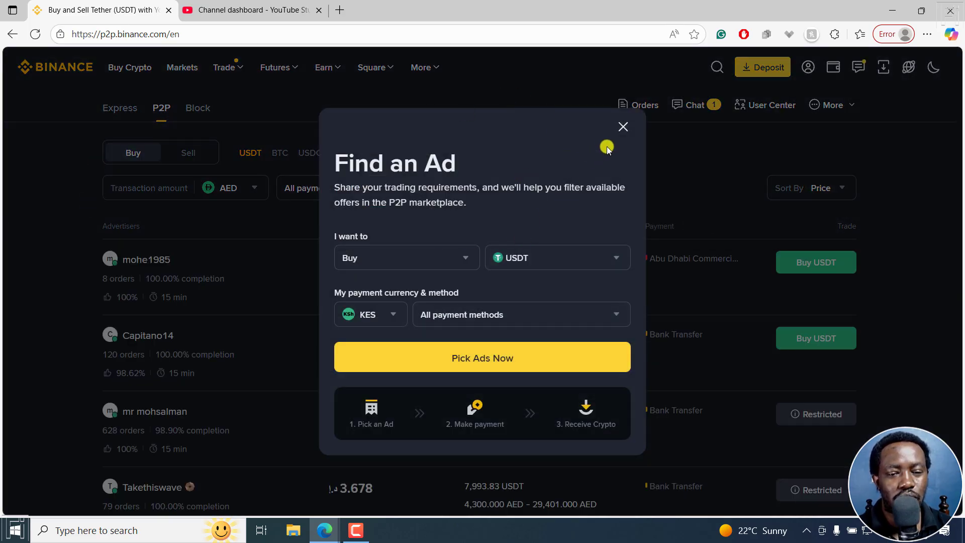
{"action": "left_click", "coordinate": [624, 129]}
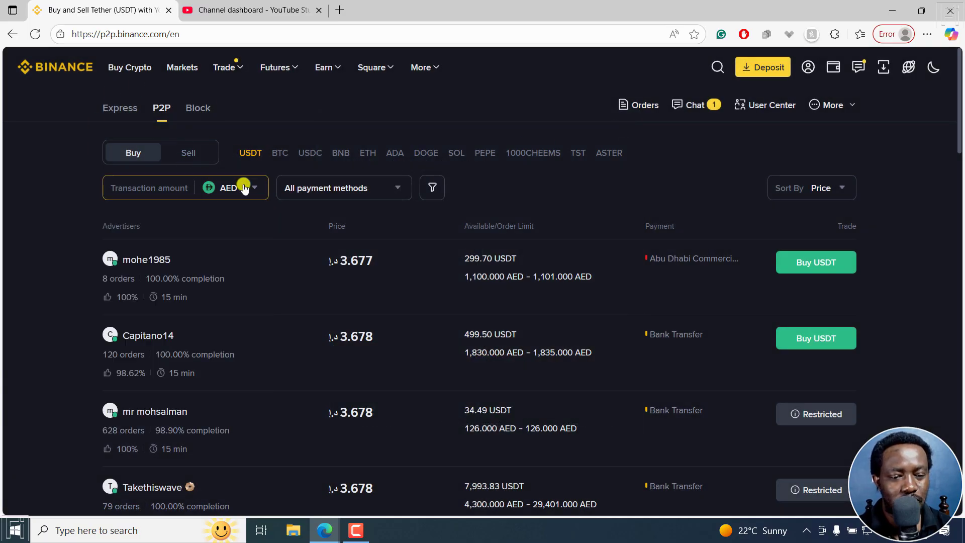
{"action": "mouse_move", "coordinate": [240, 75]}
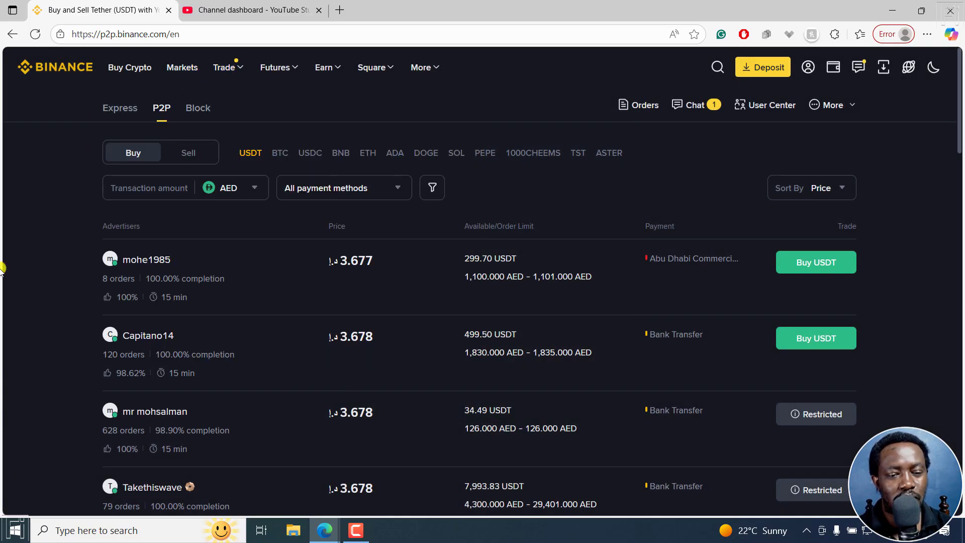
{"action": "left_click", "coordinate": [184, 153]}
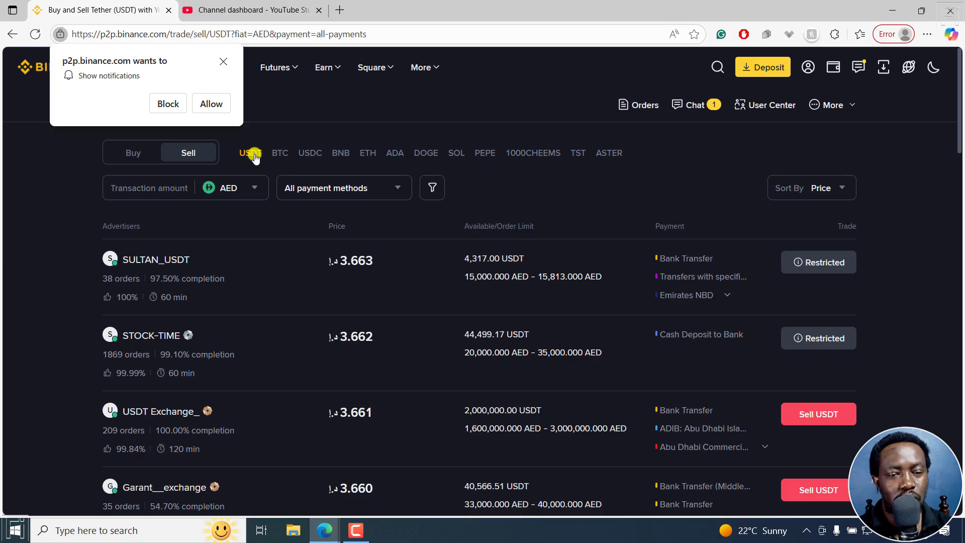
Dismiss the notification prompt and switch the listing currency from AED to KES.
{"action": "left_click", "coordinate": [223, 63]}
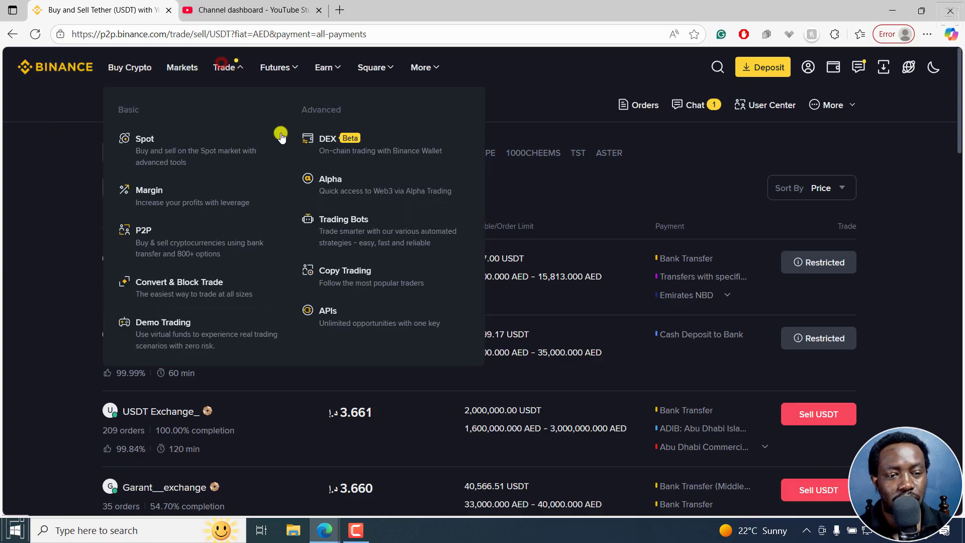
{"action": "left_click", "coordinate": [250, 193]}
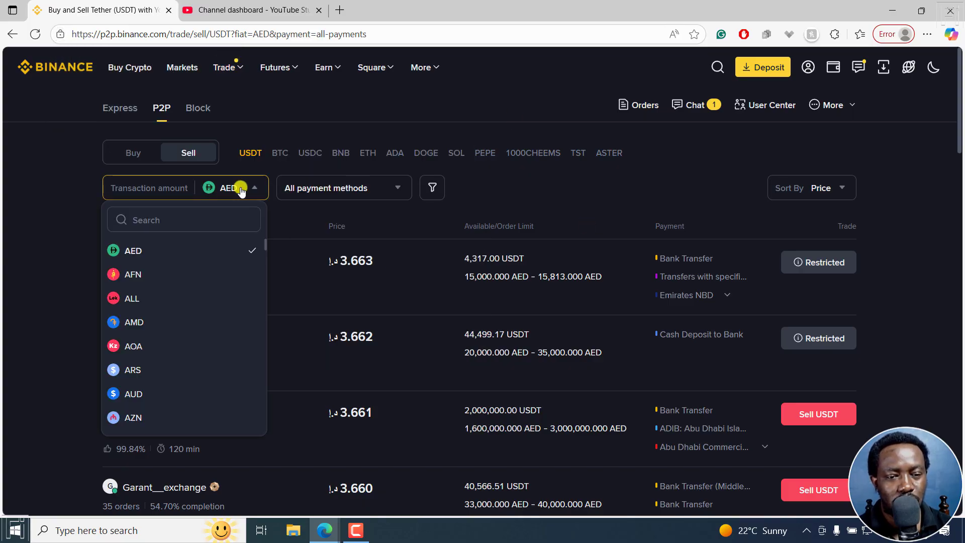
{"action": "left_click", "coordinate": [195, 224]}
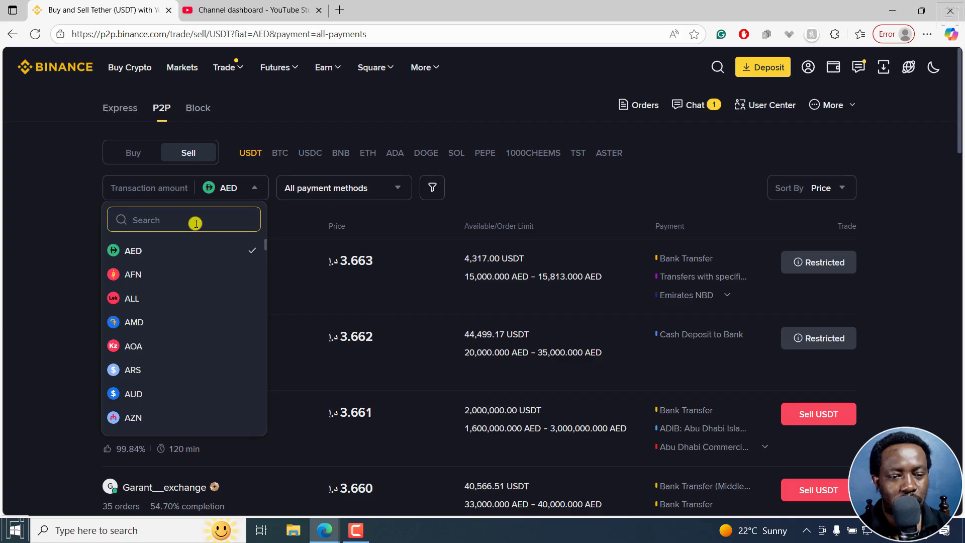
{"action": "type", "text": "kes"}
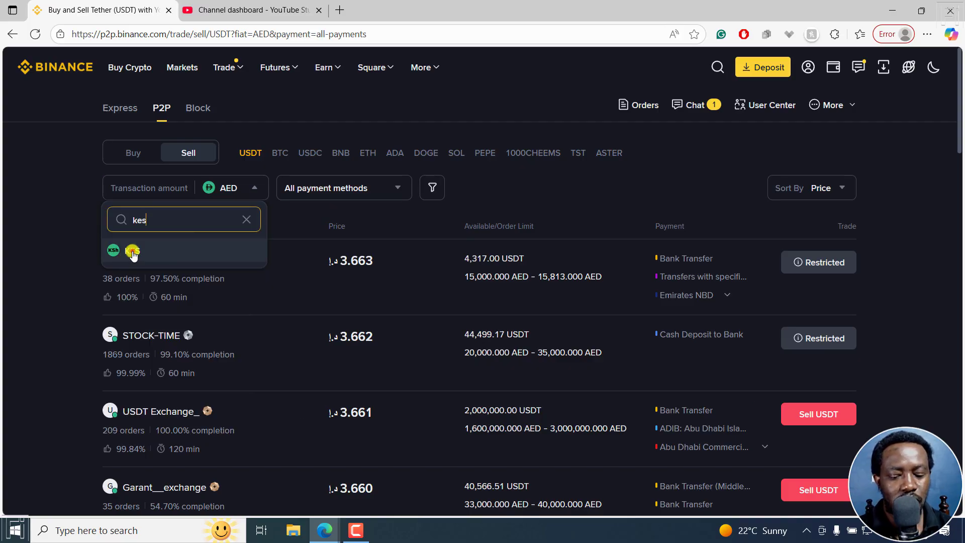
{"action": "left_click", "coordinate": [129, 251]}
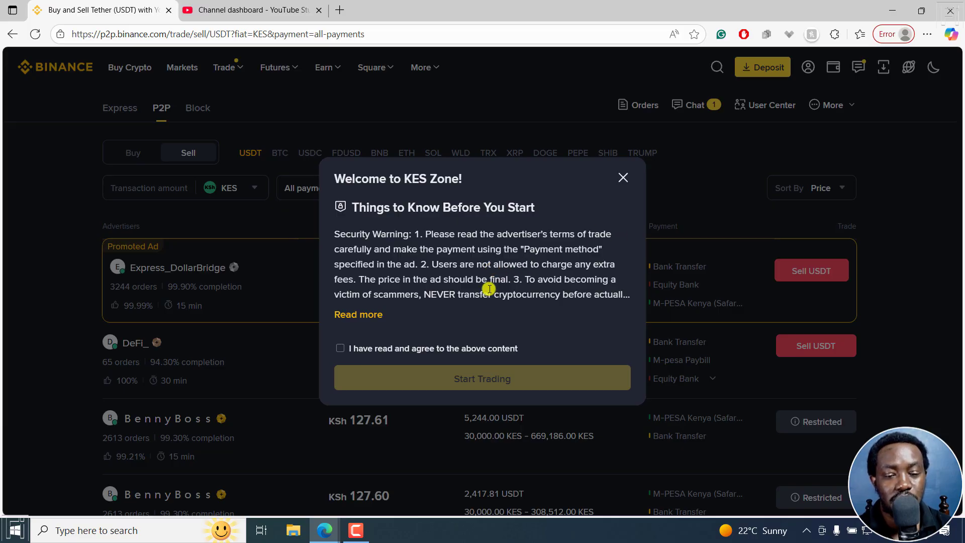
Read the full KES Zone security warning, agree to its terms, and start trading.
{"action": "left_click", "coordinate": [367, 315]}
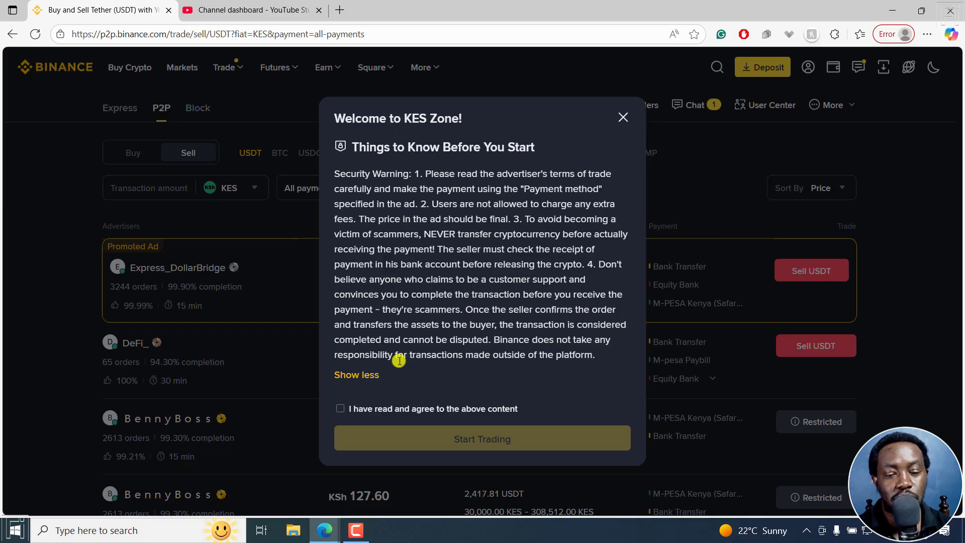
{"action": "left_click", "coordinate": [341, 409]}
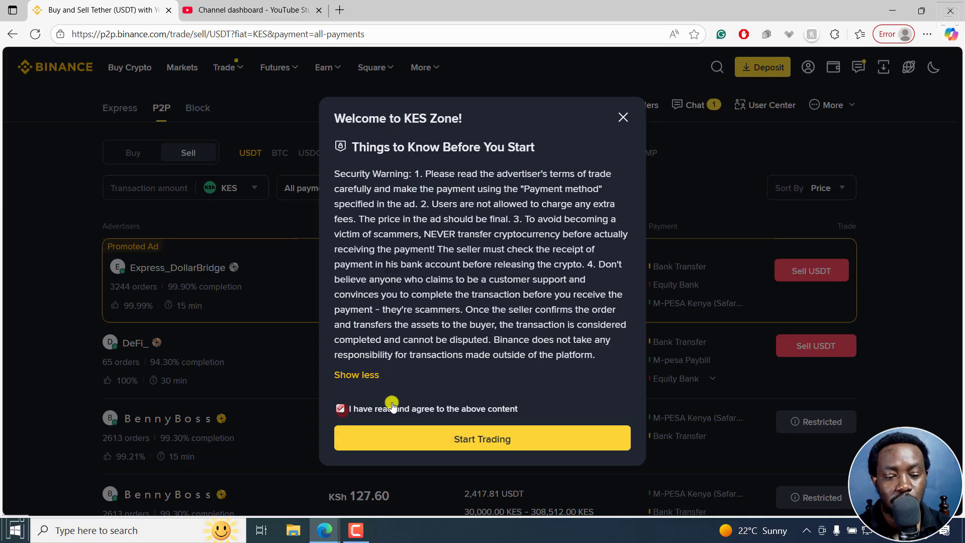
{"action": "left_click", "coordinate": [463, 440]}
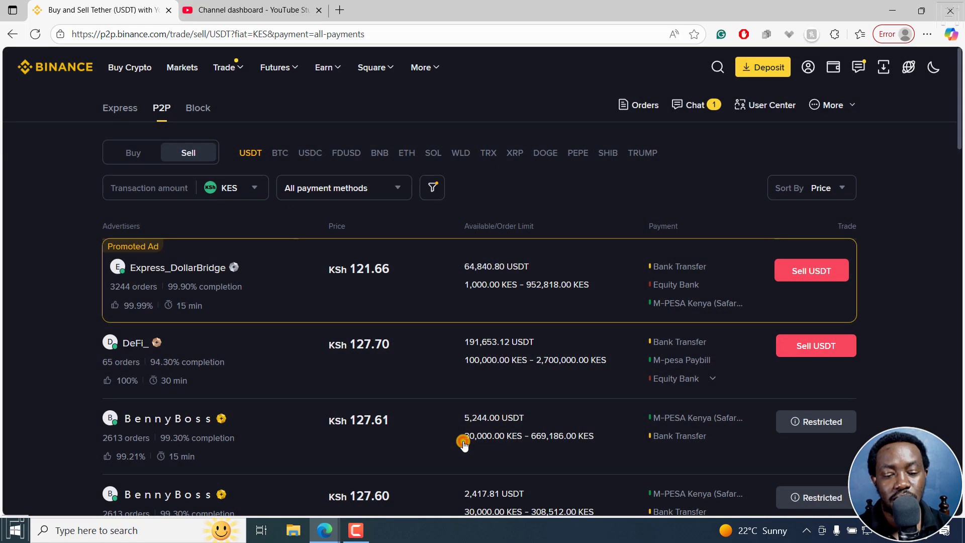
Filter the KES sell ads to the M-PESA Kenya (Safaricom) payment method.
{"action": "left_click", "coordinate": [380, 189]}
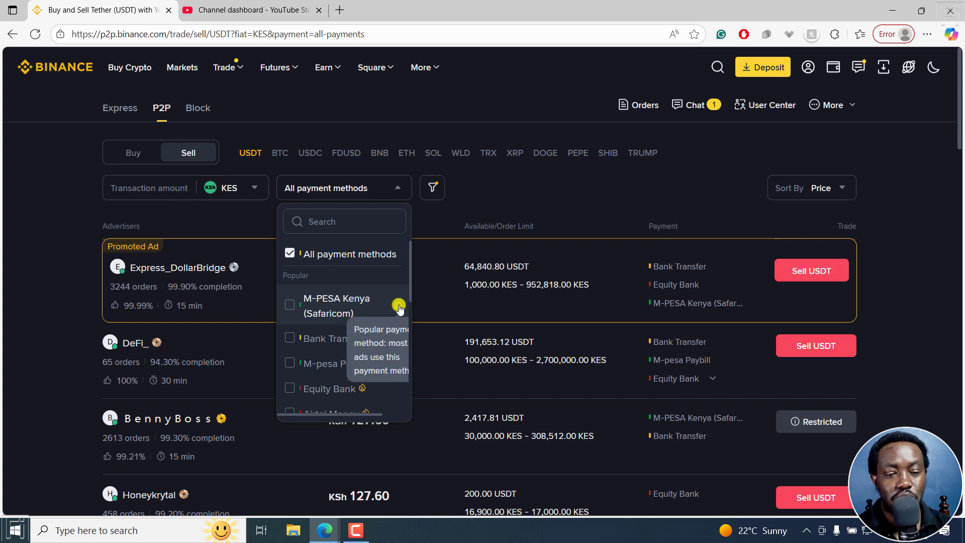
{"action": "left_click", "coordinate": [290, 308]}
{"action": "left_click", "coordinate": [523, 199]}
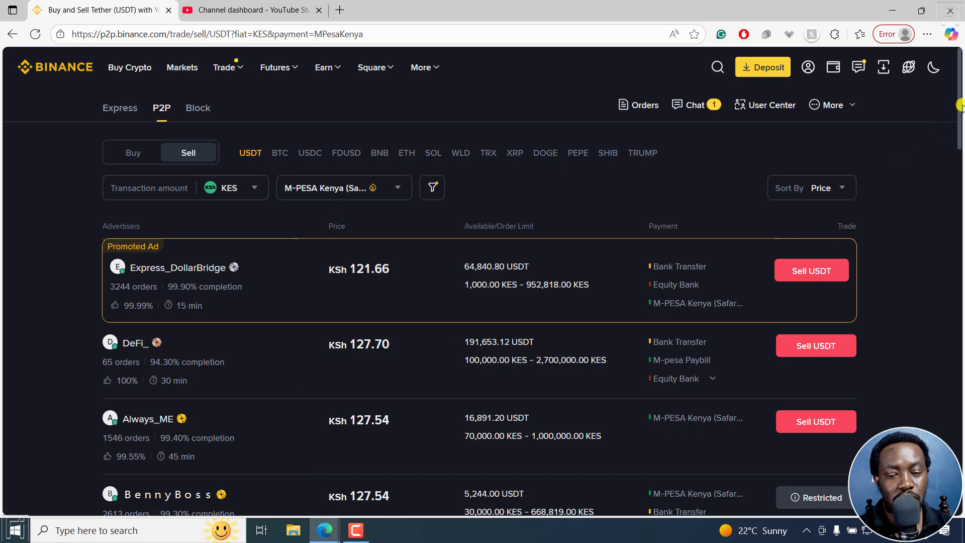
{"action": "scroll", "coordinate": [959, 114], "scroll_direction": "down", "scroll_amount": 1}
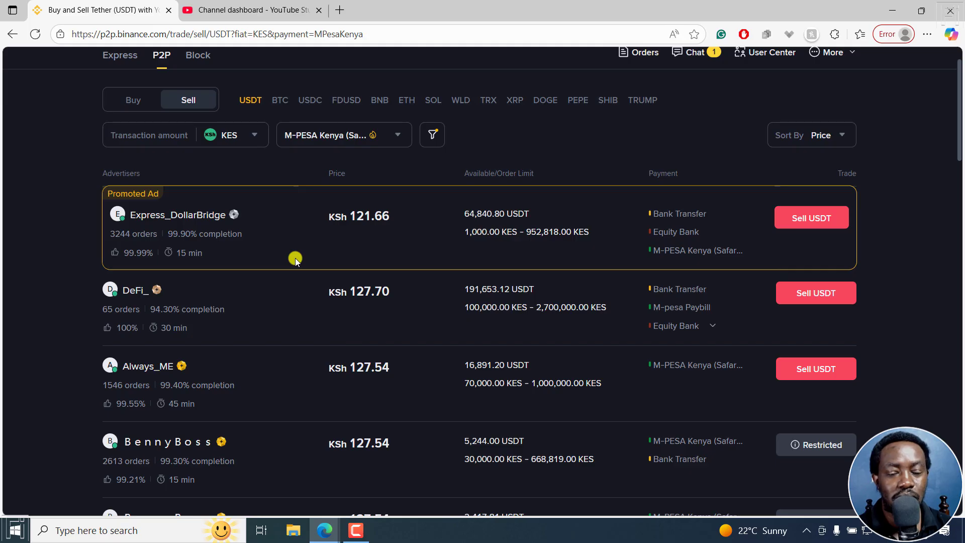
{"action": "scroll", "coordinate": [295, 258], "scroll_direction": "down", "scroll_amount": 3}
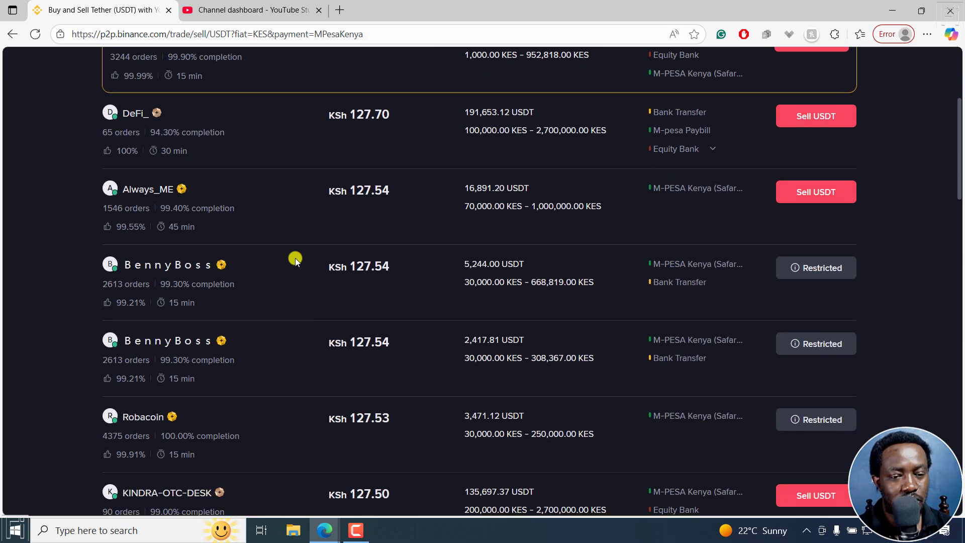
{"action": "scroll", "coordinate": [294, 258], "scroll_direction": "down", "scroll_amount": 5}
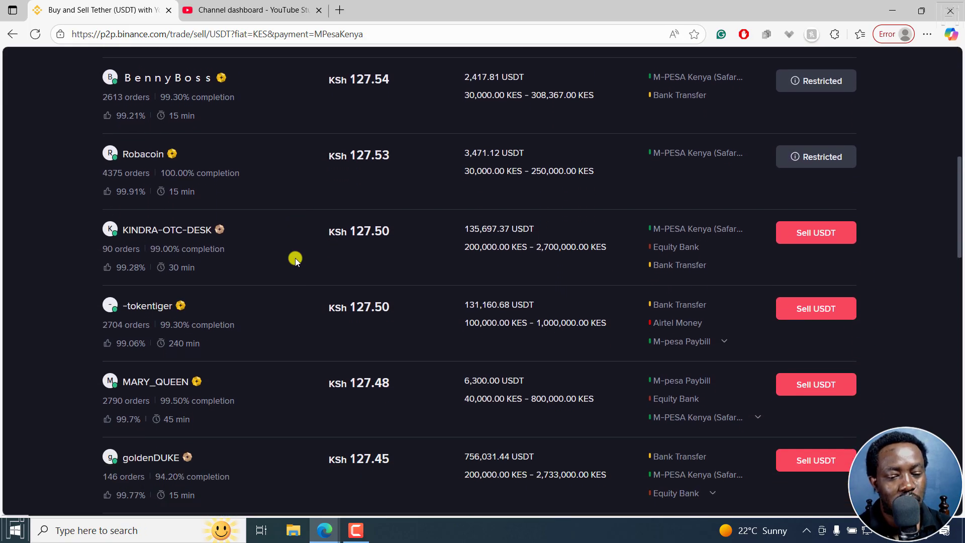
{"action": "scroll", "coordinate": [294, 257], "scroll_direction": "down", "scroll_amount": 3}
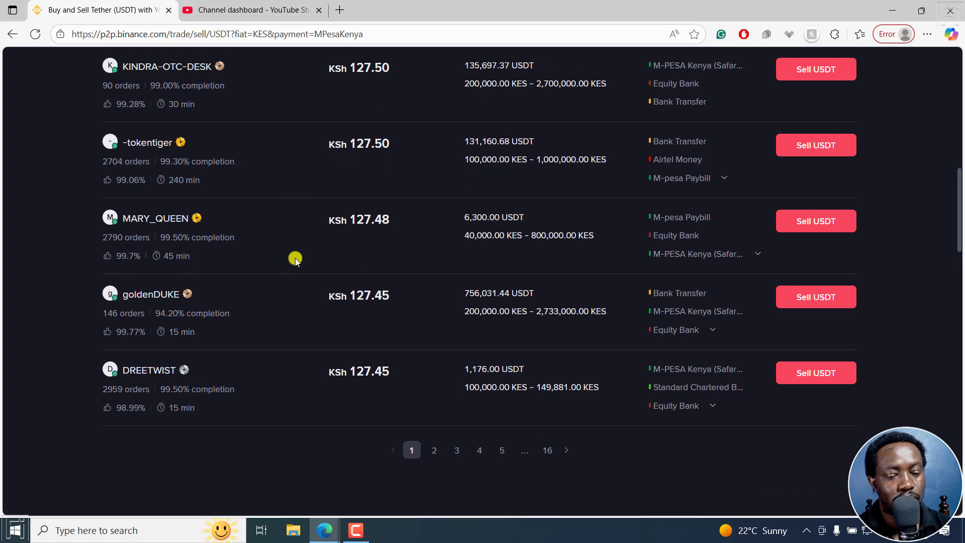
{"action": "scroll", "coordinate": [295, 257], "scroll_direction": "up", "scroll_amount": 4}
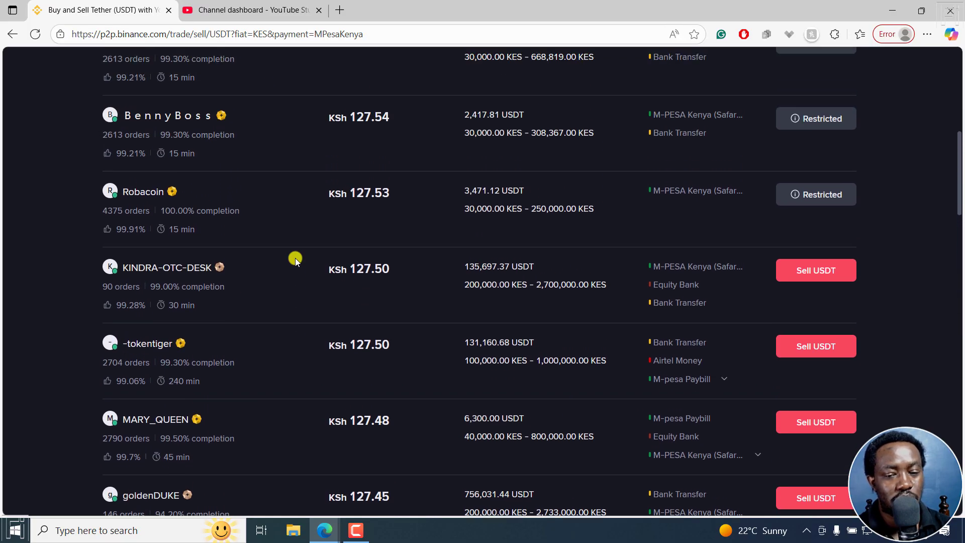
{"action": "scroll", "coordinate": [294, 258], "scroll_direction": "up", "scroll_amount": 3}
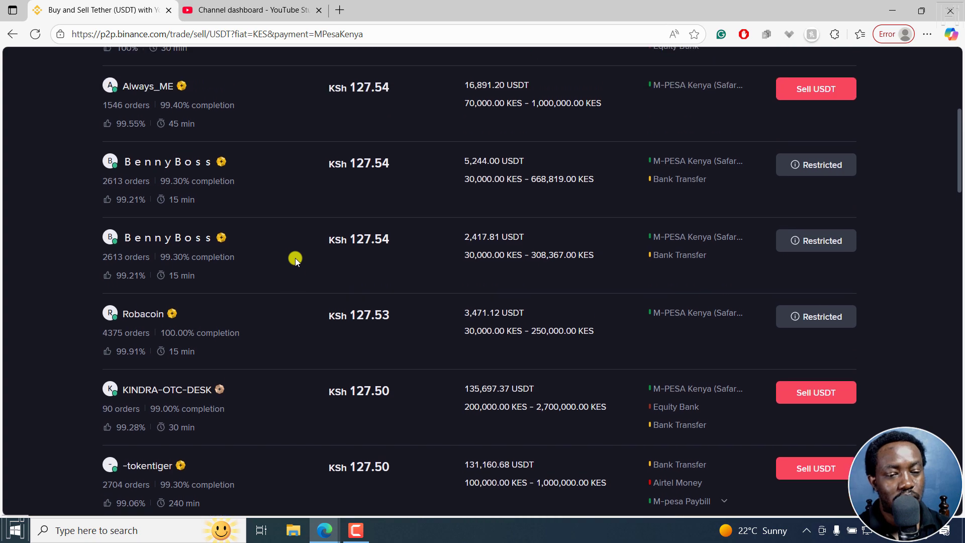
{"action": "scroll", "coordinate": [295, 258], "scroll_direction": "up", "scroll_amount": 3}
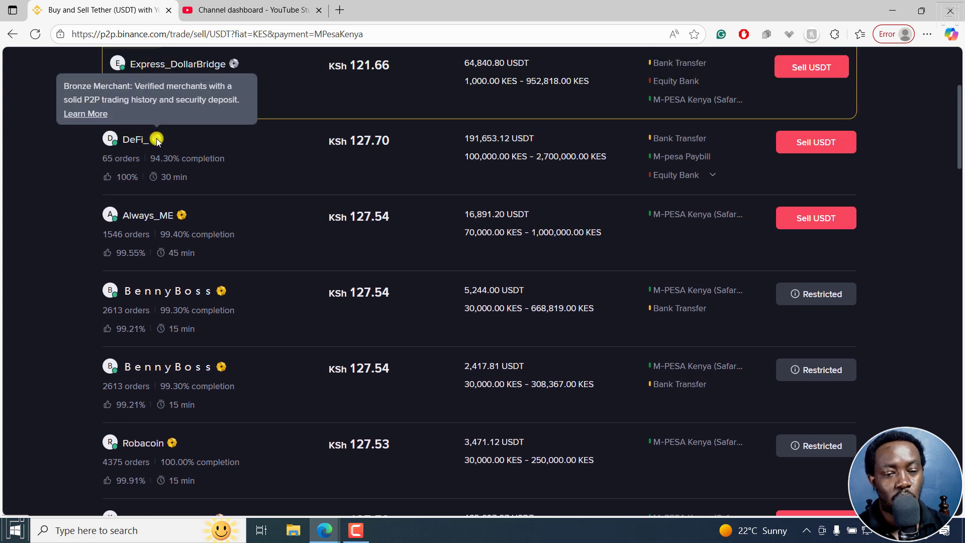
{"action": "mouse_move", "coordinate": [181, 218]}
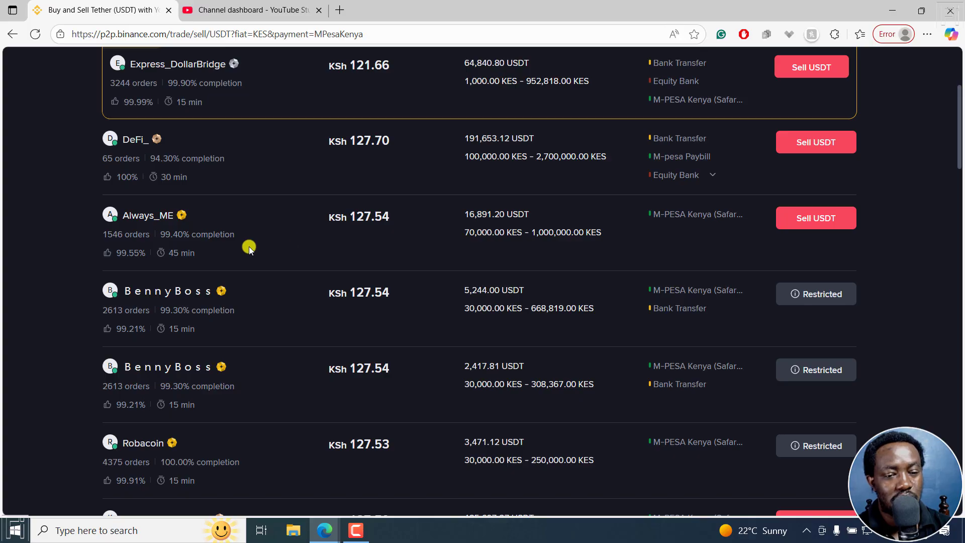
{"action": "mouse_move", "coordinate": [171, 257]}
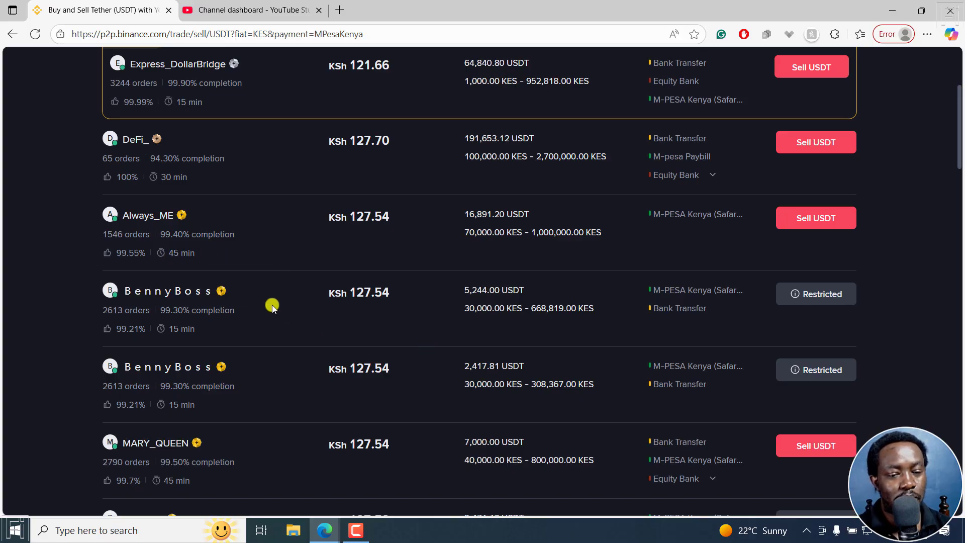
{"action": "scroll", "coordinate": [272, 304], "scroll_direction": "down", "scroll_amount": 3}
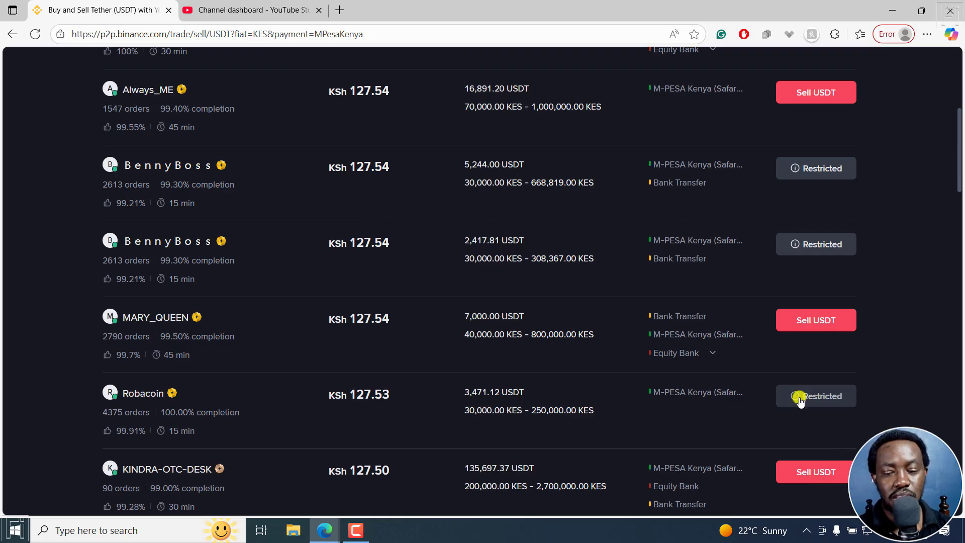
{"action": "scroll", "coordinate": [631, 410], "scroll_direction": "down", "scroll_amount": 4}
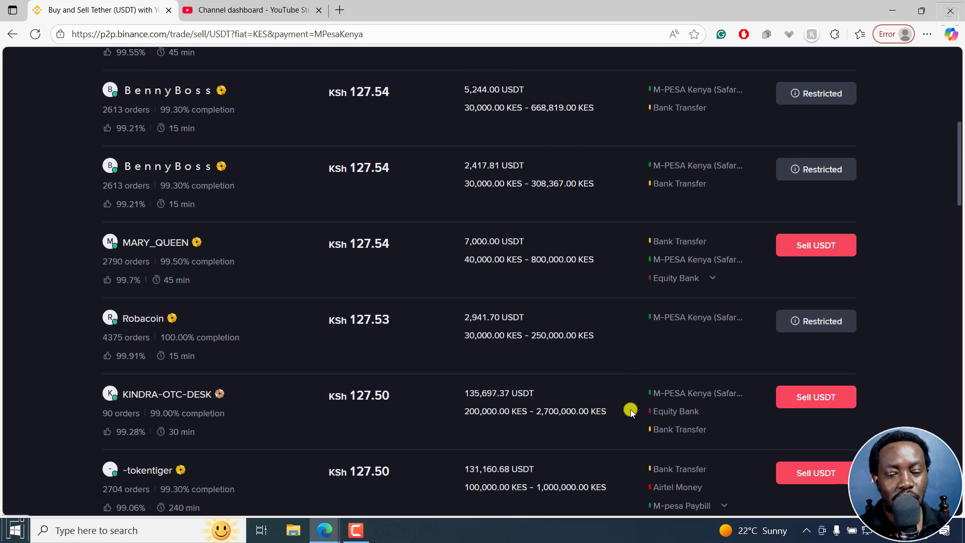
{"action": "scroll", "coordinate": [631, 410], "scroll_direction": "down", "scroll_amount": 3}
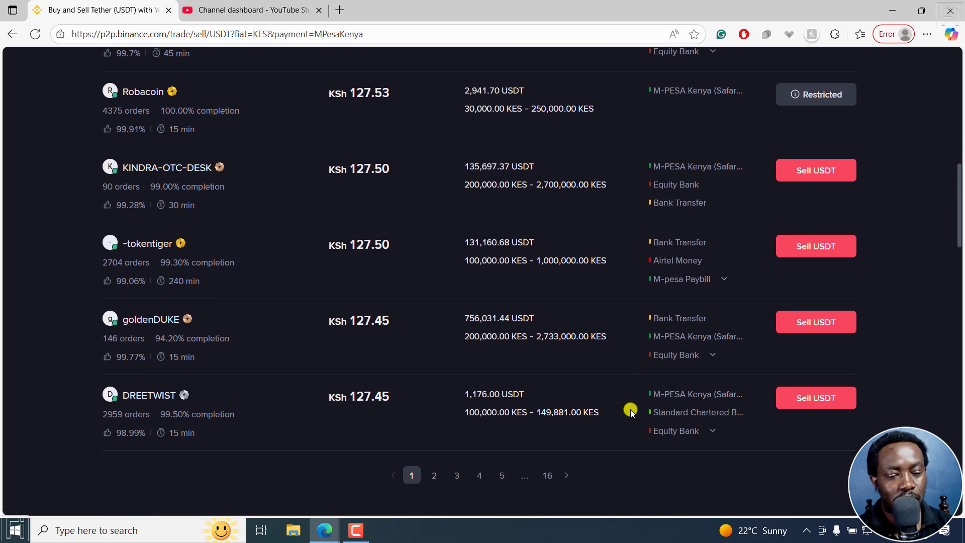
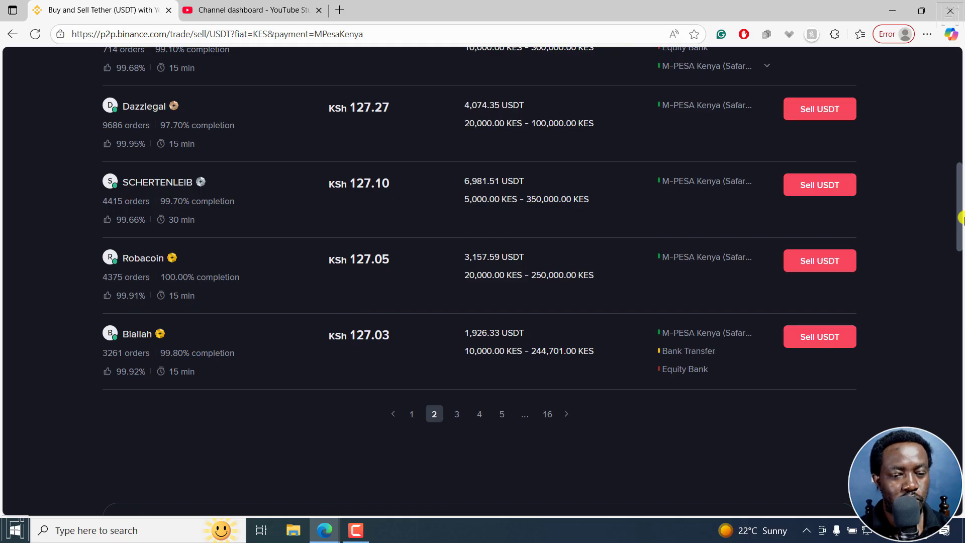
Scroll through page 2 of the USDT sell offers for KES via M-PESA Kenya.
{"action": "scroll", "coordinate": [961, 218], "scroll_direction": "down", "scroll_amount": 1}
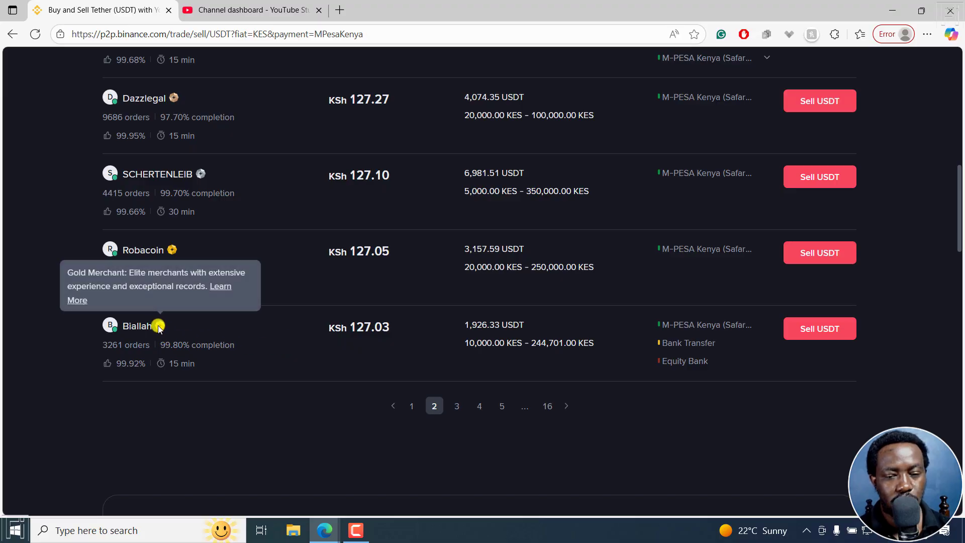
{"action": "left_click", "coordinate": [137, 326]}
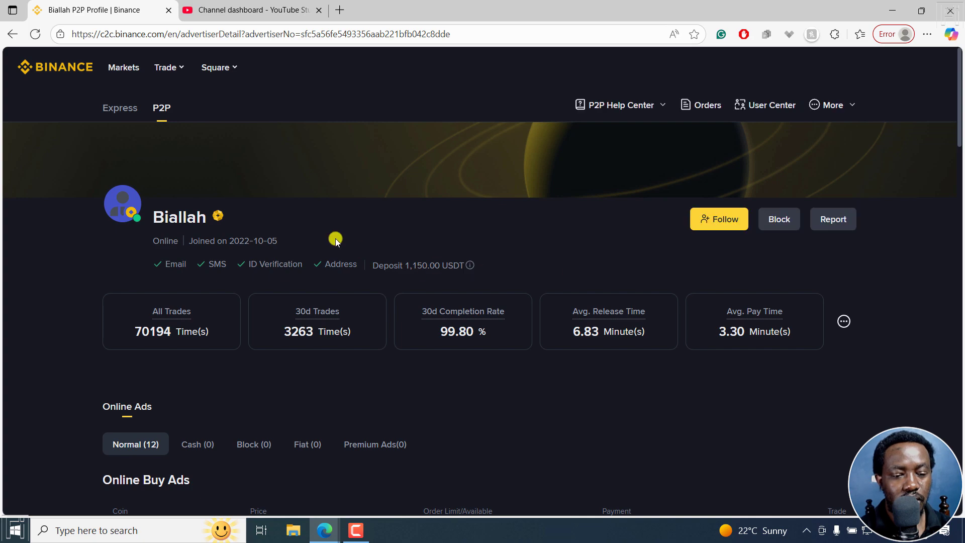
{"action": "left_click_drag", "start_coordinate": [956, 105], "coordinate": [939, 175]}
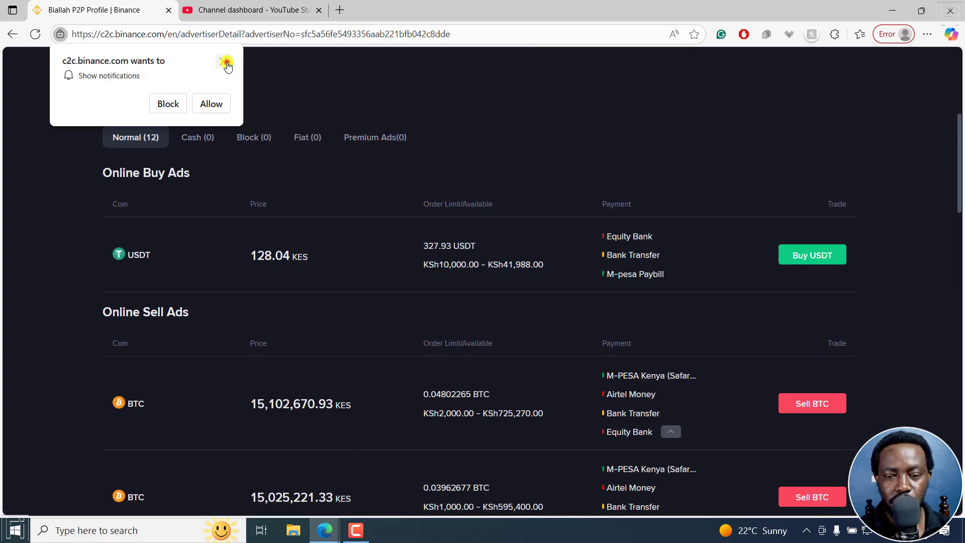
{"action": "left_click", "coordinate": [226, 63]}
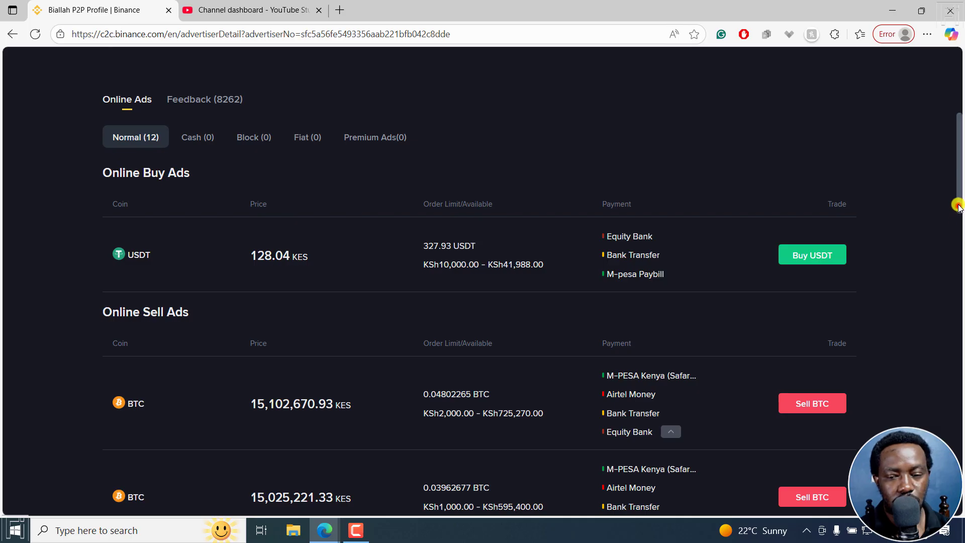
{"action": "left_click_drag", "start_coordinate": [958, 206], "coordinate": [956, 109]}
Return to the USDT sell offers and page through to page 3, dismissing the notification prompt.
{"action": "left_click", "coordinate": [12, 33]}
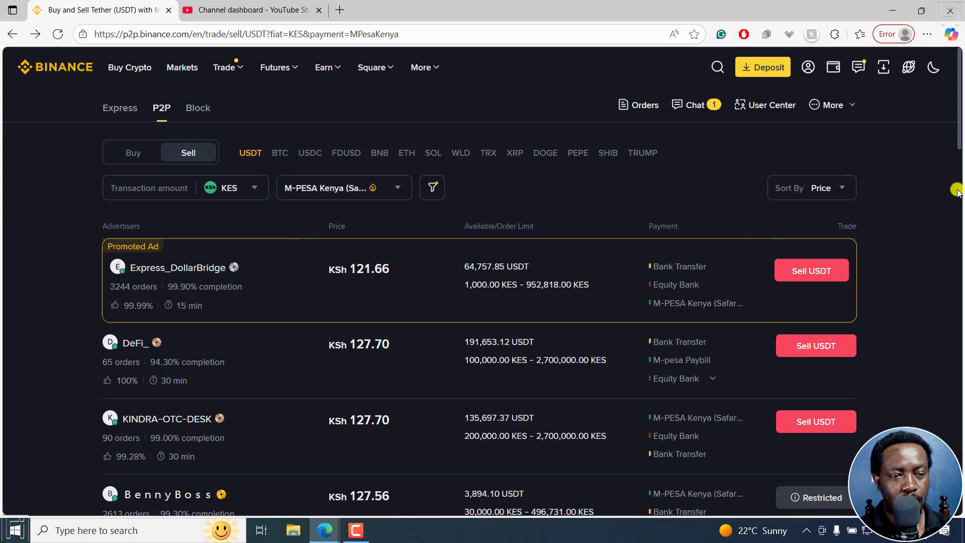
{"action": "left_click_drag", "start_coordinate": [956, 116], "coordinate": [961, 255]}
{"action": "left_click", "coordinate": [434, 396]}
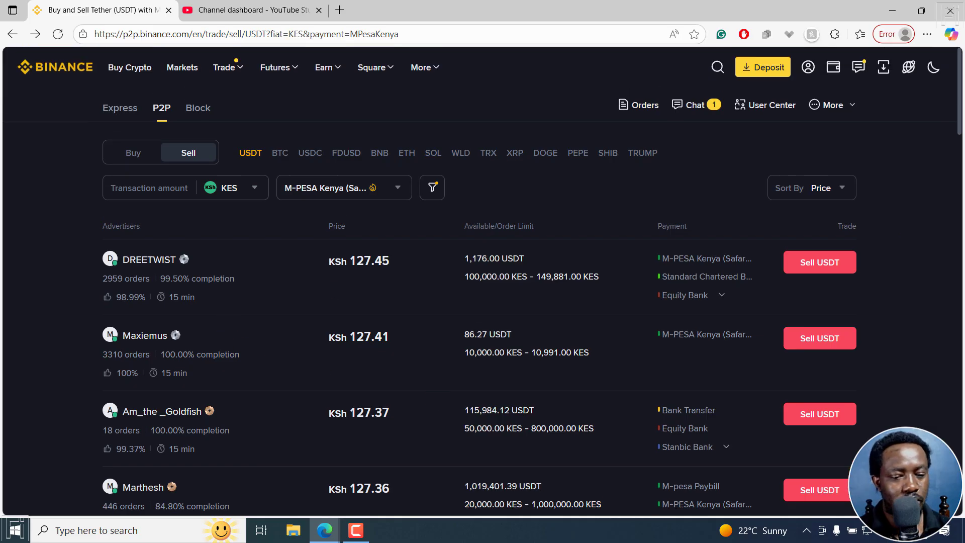
{"action": "left_click_drag", "start_coordinate": [960, 110], "coordinate": [958, 229]}
{"action": "left_click", "coordinate": [456, 375]}
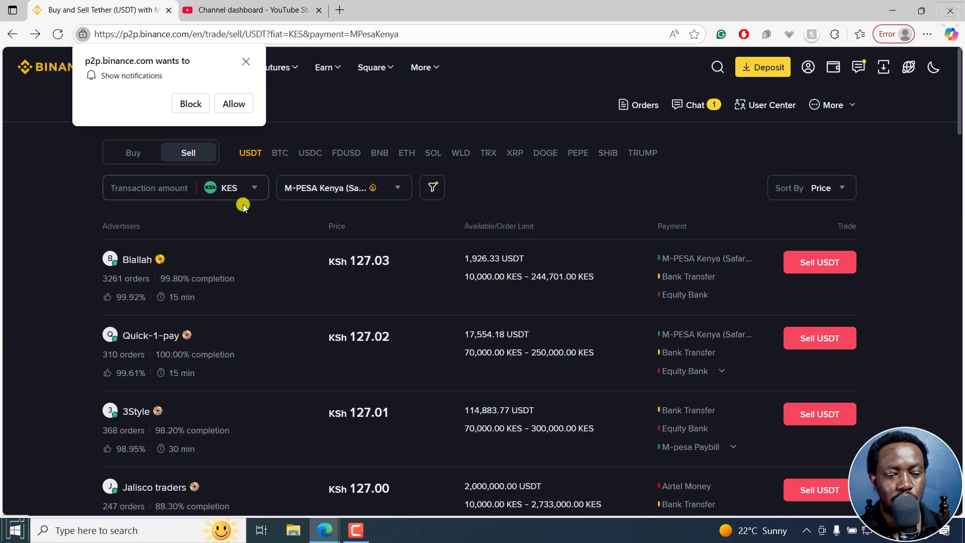
{"action": "left_click", "coordinate": [245, 61]}
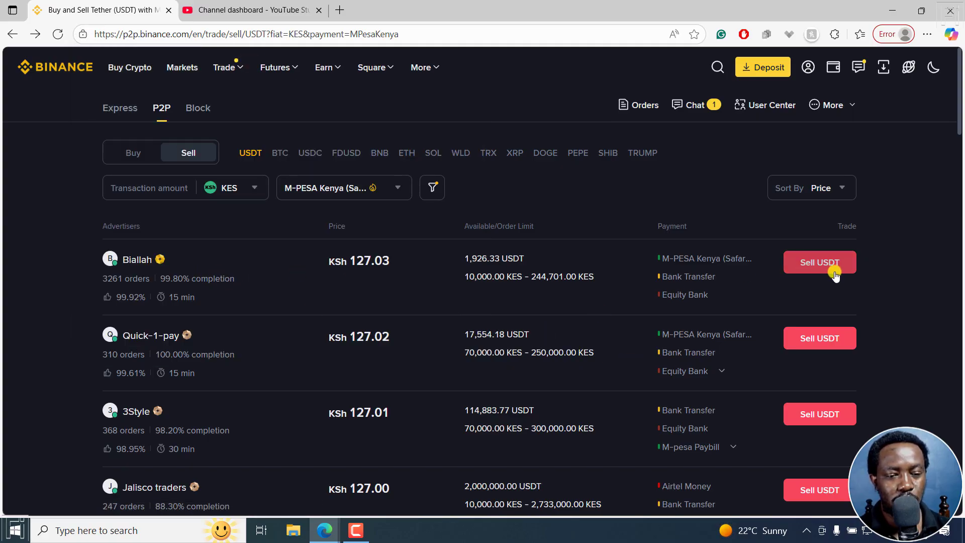
Sell all 84.47 USDT to the KSh 127.03 offer for KSh 10,723.87.
{"action": "left_click", "coordinate": [821, 262]}
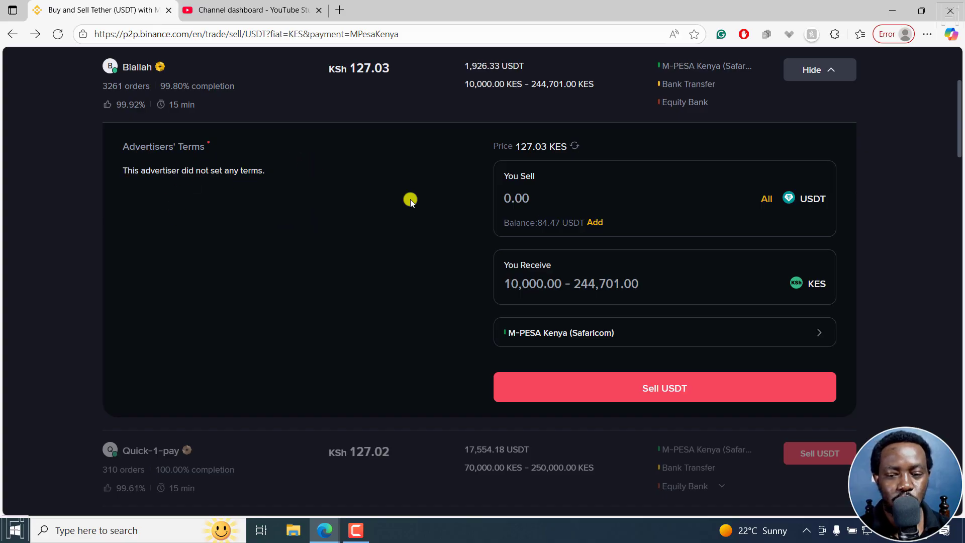
{"action": "left_click", "coordinate": [766, 199]}
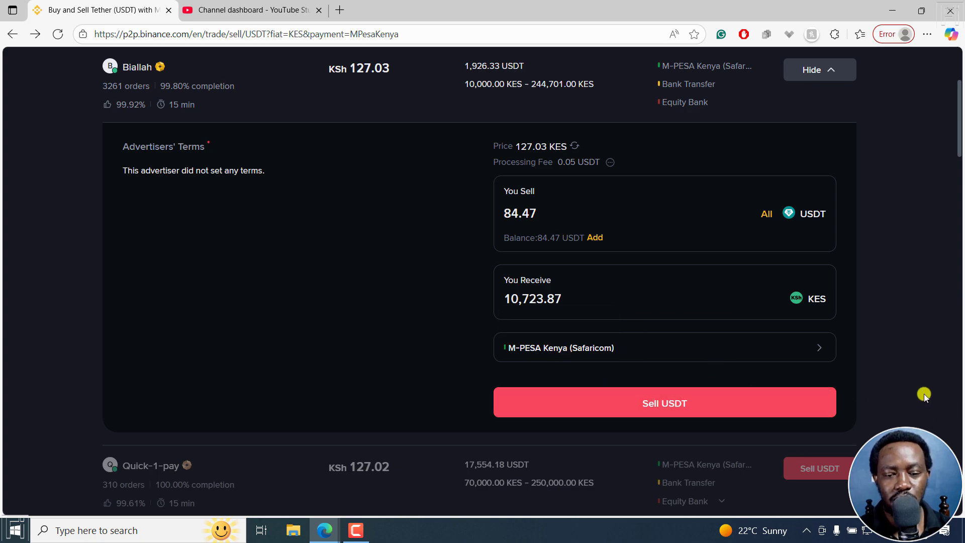
{"action": "left_click", "coordinate": [624, 406]}
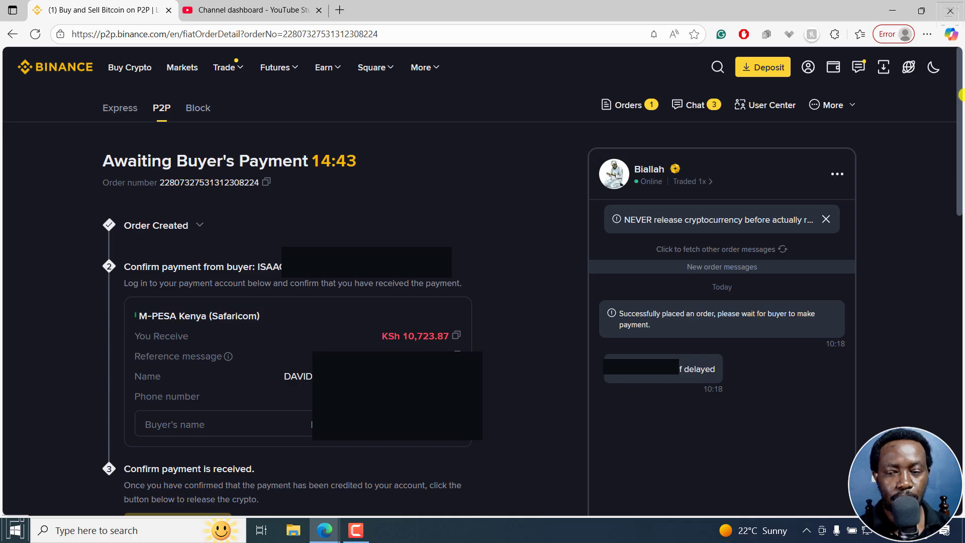
Scroll the order page while waiting for the buyer's KSh 10,723.87 M-PESA payment.
{"action": "left_click_drag", "start_coordinate": [959, 128], "coordinate": [960, 145]}
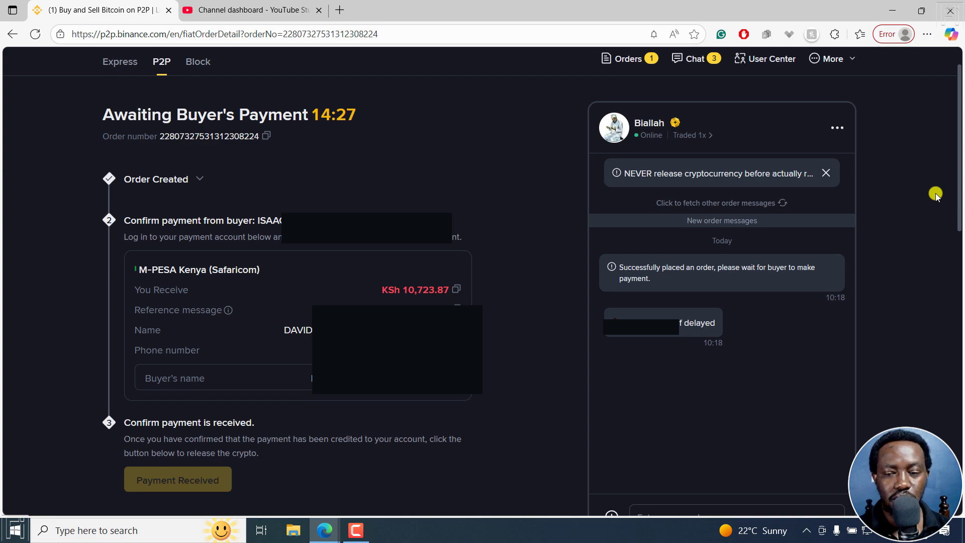
{"action": "left_click_drag", "start_coordinate": [960, 152], "coordinate": [960, 163]}
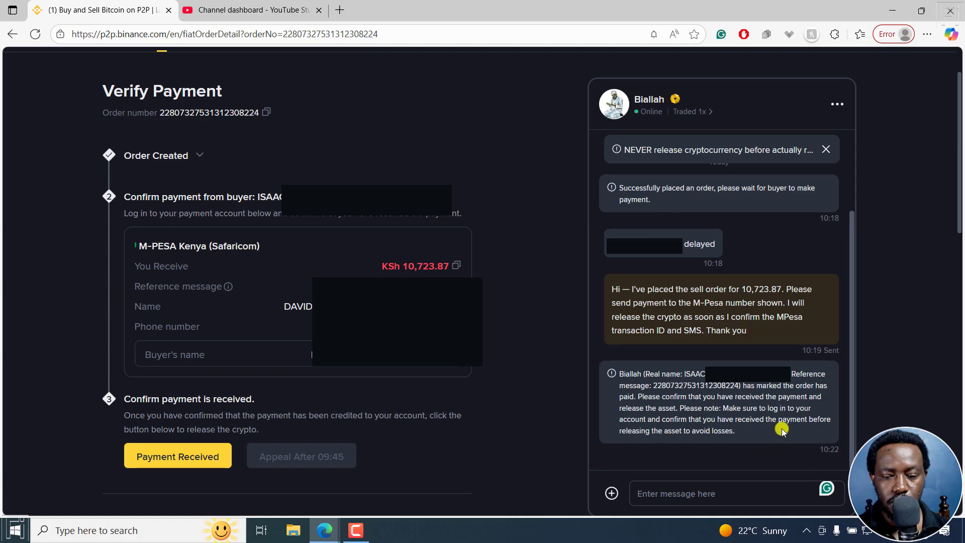
Confirm the KSh 10,723.87 payment arrived and release the USDT to the buyer.
{"action": "left_click", "coordinate": [180, 457]}
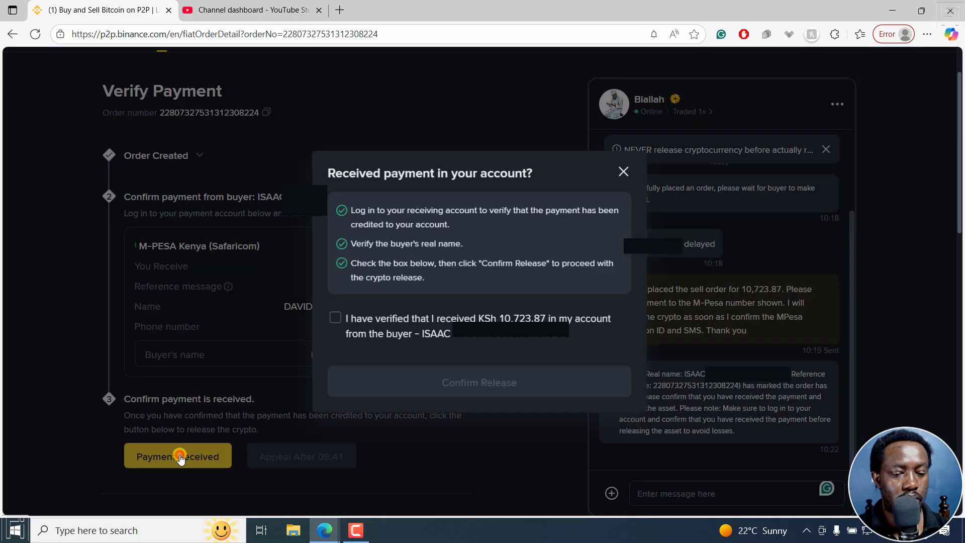
{"action": "left_click", "coordinate": [335, 317]}
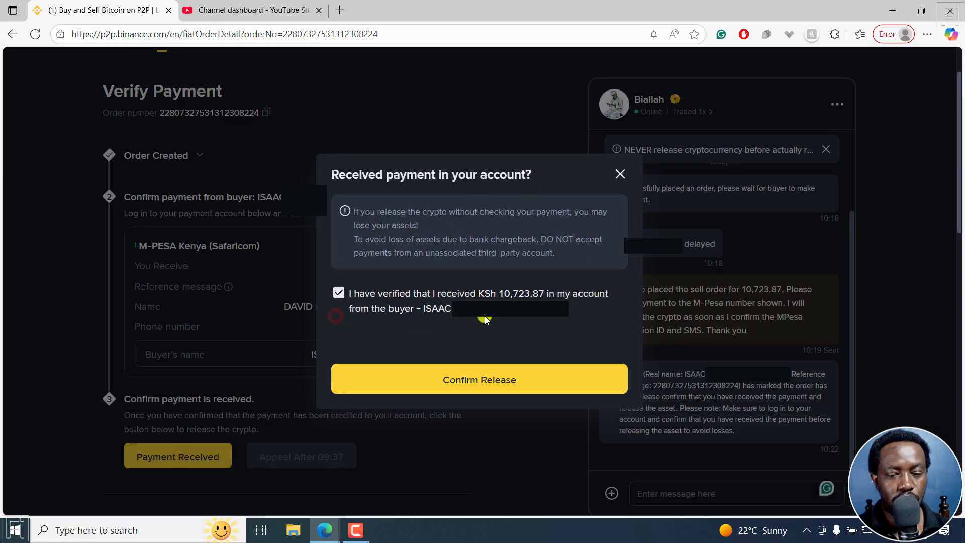
{"action": "left_click", "coordinate": [476, 383]}
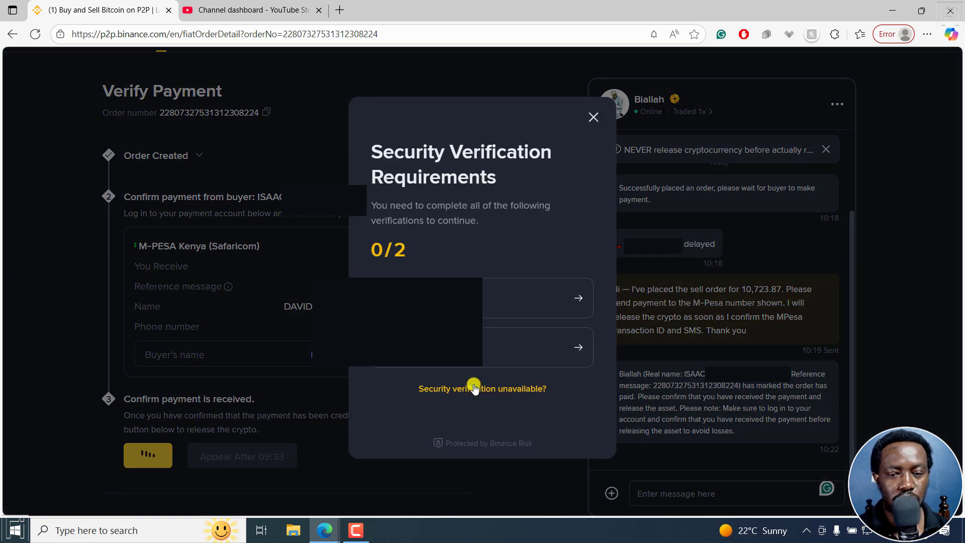
{"action": "left_click", "coordinate": [558, 300]}
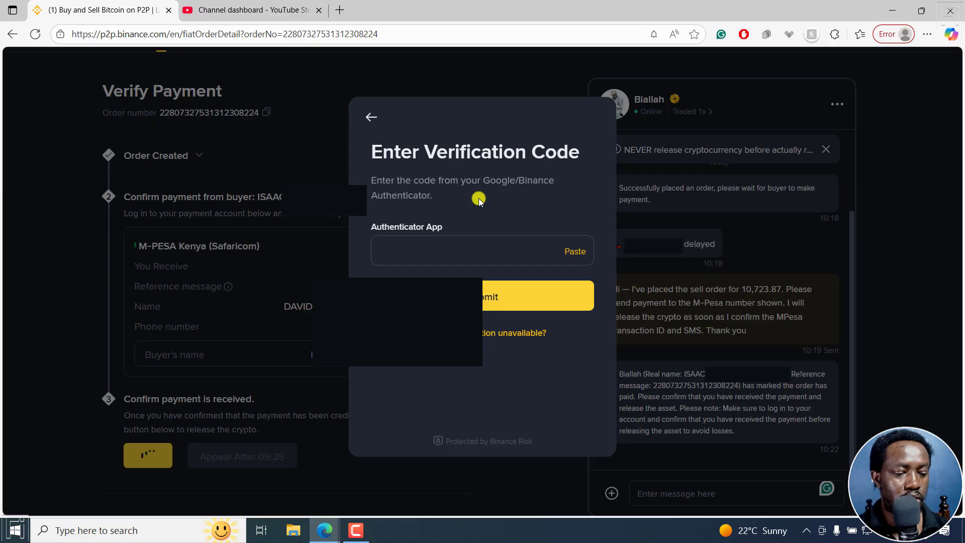
Enter the authenticator app code and request the email verification code.
{"action": "left_click", "coordinate": [422, 243]}
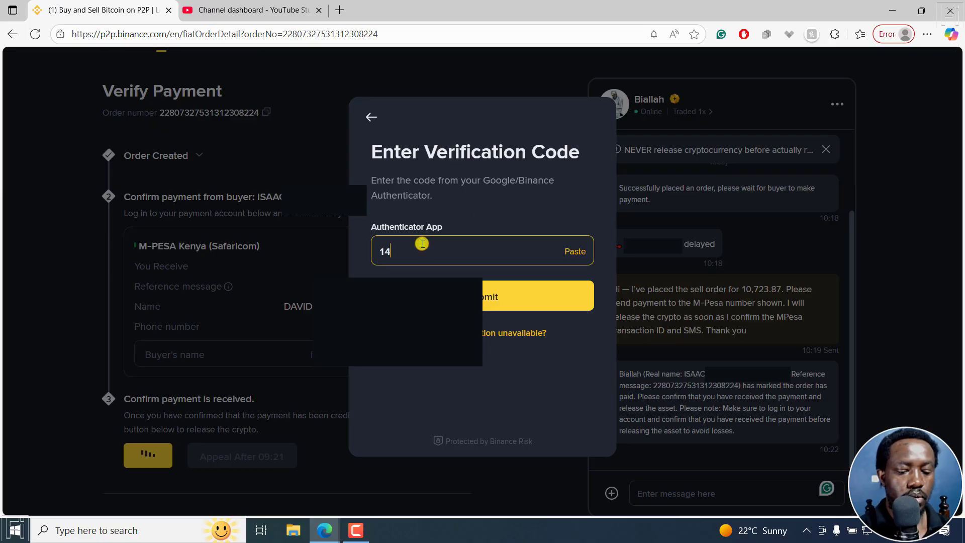
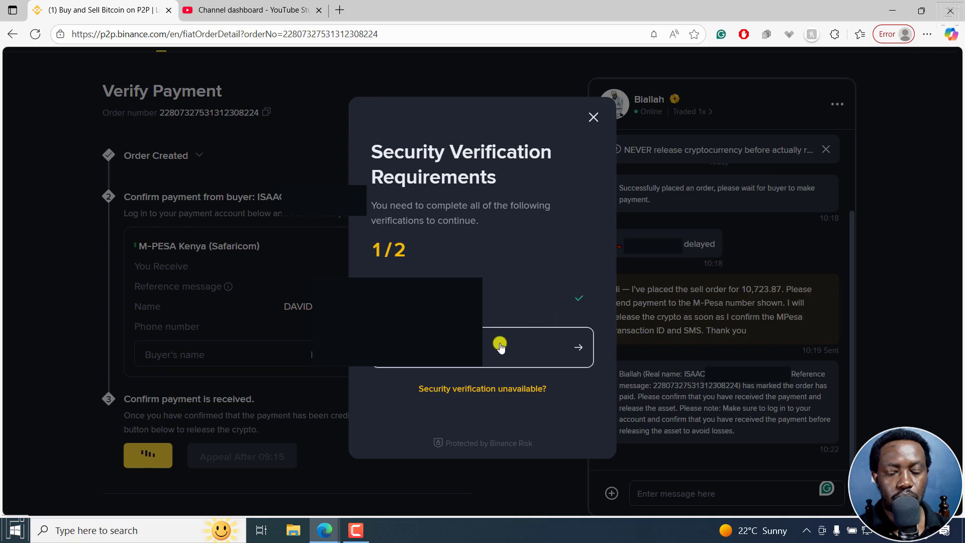
{"action": "left_click", "coordinate": [552, 348]}
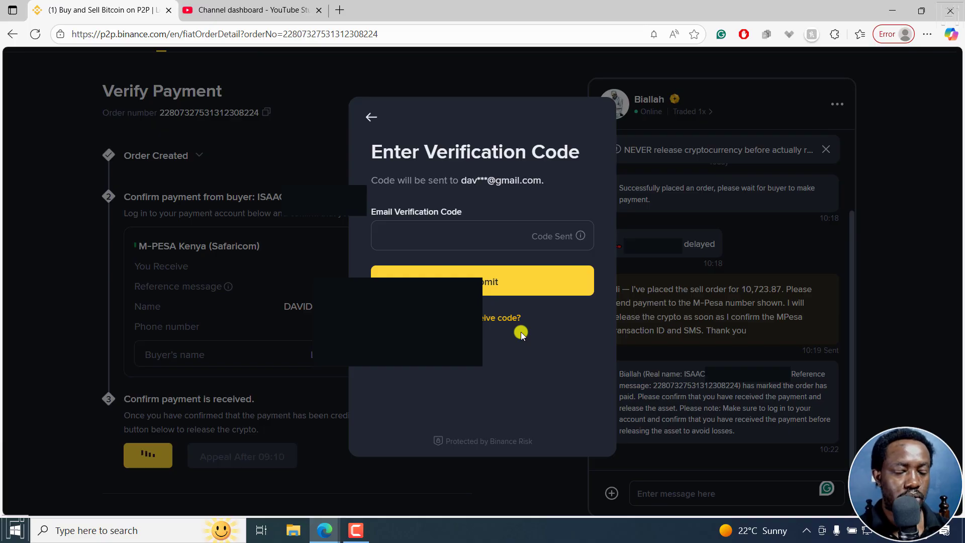
{"action": "left_click", "coordinate": [483, 429]}
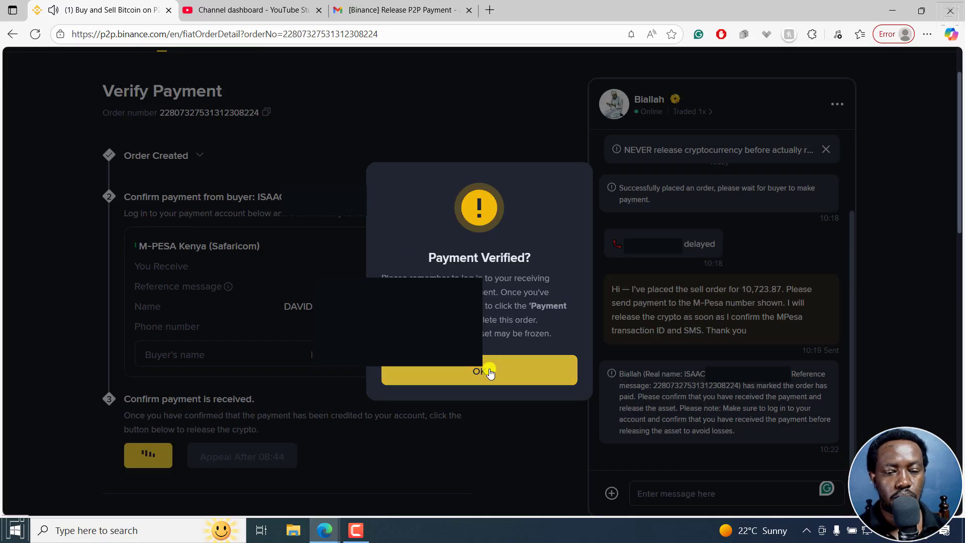
Submit the email code, then rate trading and Chat five stars and answer Yes in the survey.
{"action": "left_click", "coordinate": [490, 372]}
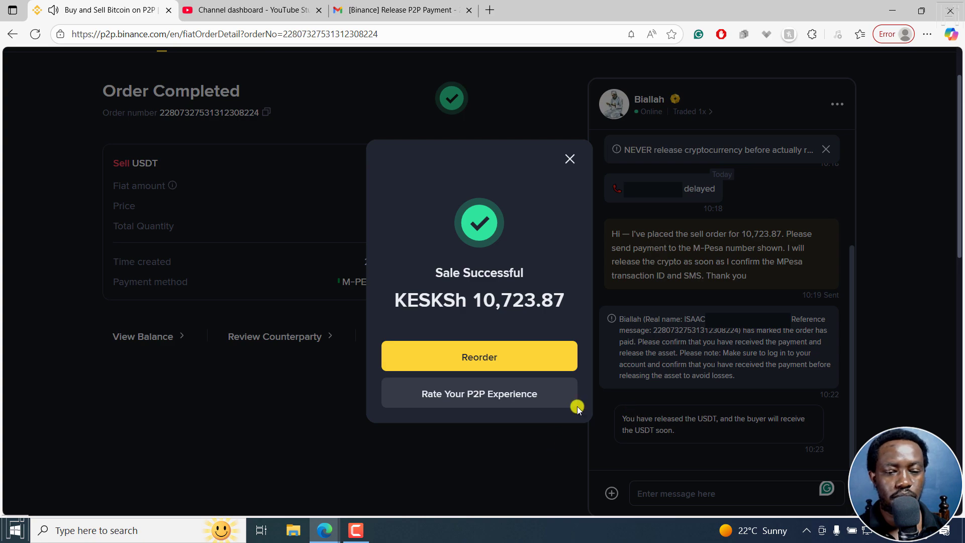
{"action": "left_click", "coordinate": [465, 394]}
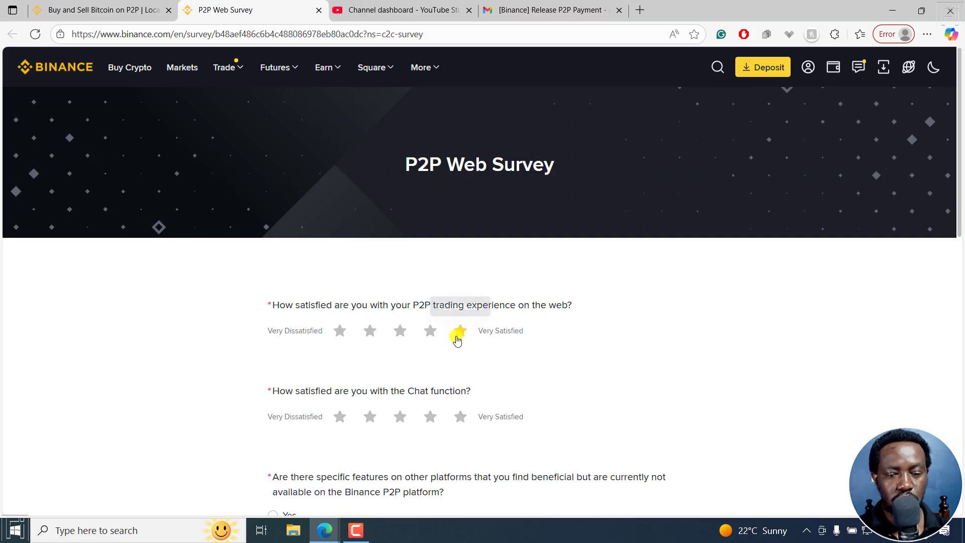
{"action": "left_click", "coordinate": [459, 331]}
{"action": "left_click", "coordinate": [459, 416]}
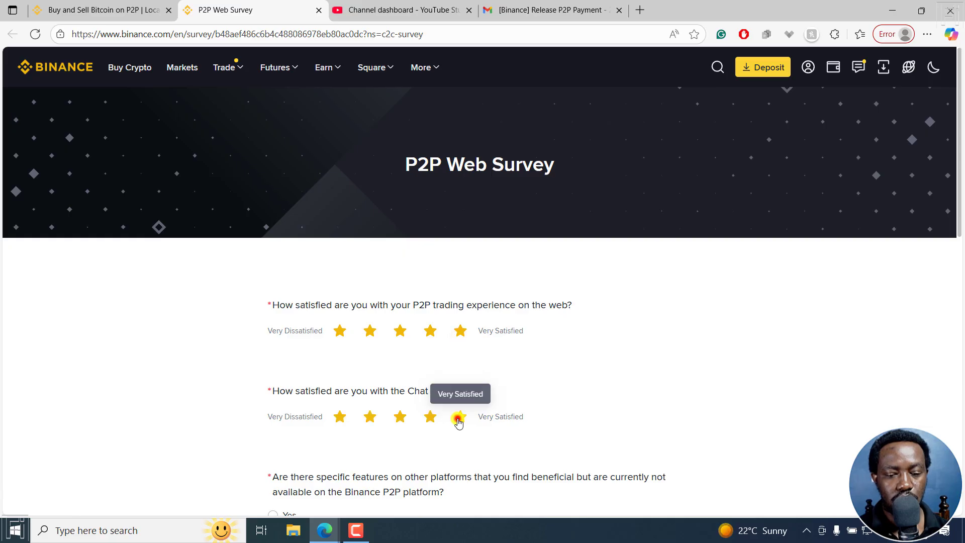
{"action": "scroll", "coordinate": [959, 201], "scroll_direction": "down", "scroll_amount": 5}
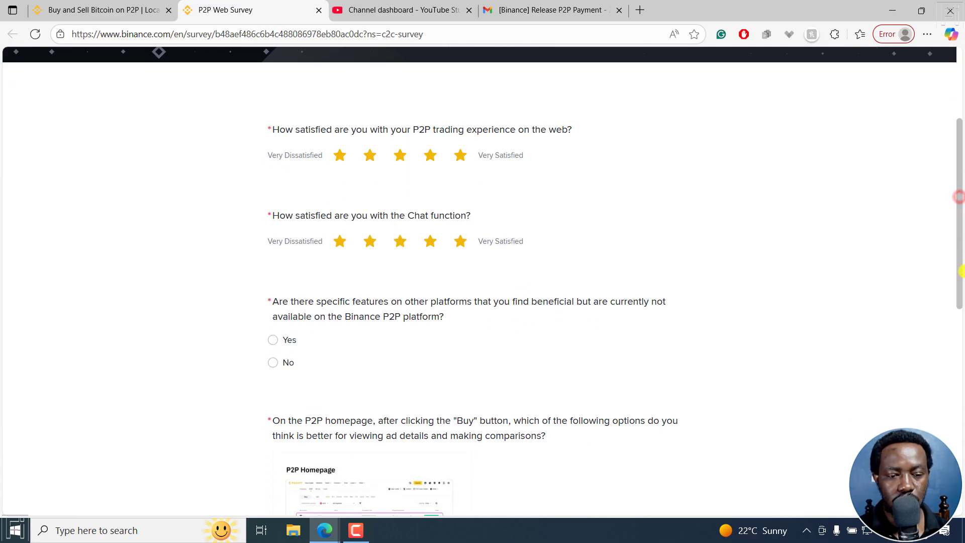
{"action": "left_click", "coordinate": [272, 249]}
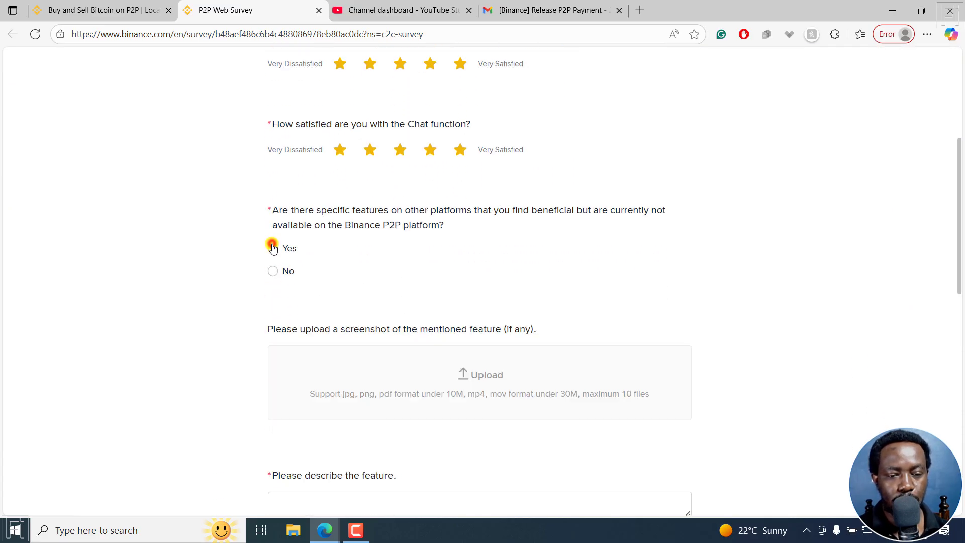
{"action": "scroll", "coordinate": [392, 120], "scroll_direction": "up", "scroll_amount": 5}
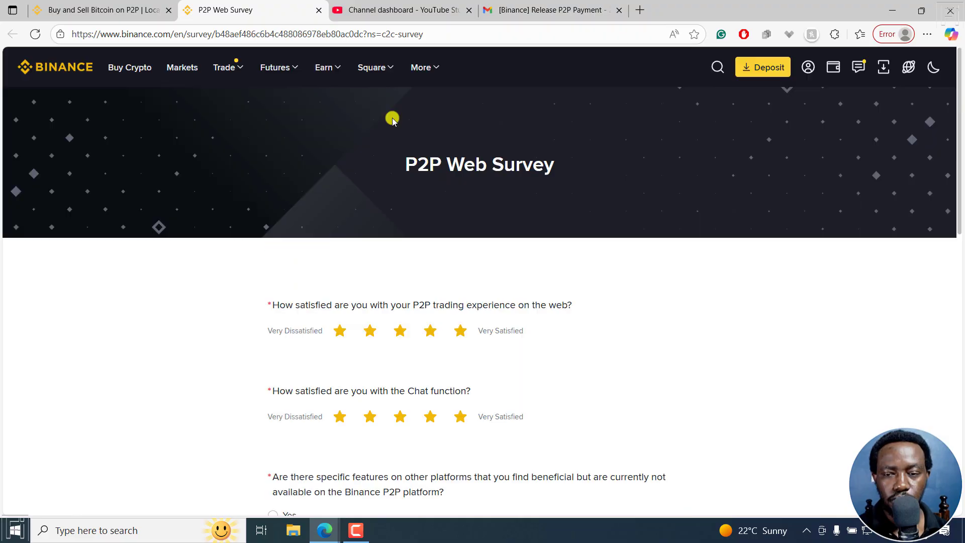
Open Assets History from the dashboard's Orders menu to see the completed 84.47 USDT sell.
{"action": "left_click", "coordinate": [814, 70]}
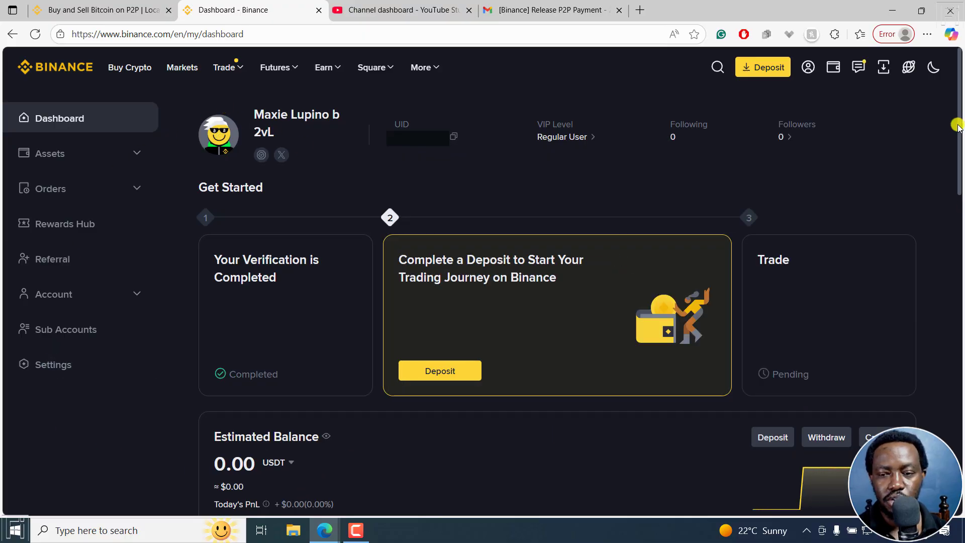
{"action": "left_click_drag", "start_coordinate": [958, 139], "coordinate": [956, 227]}
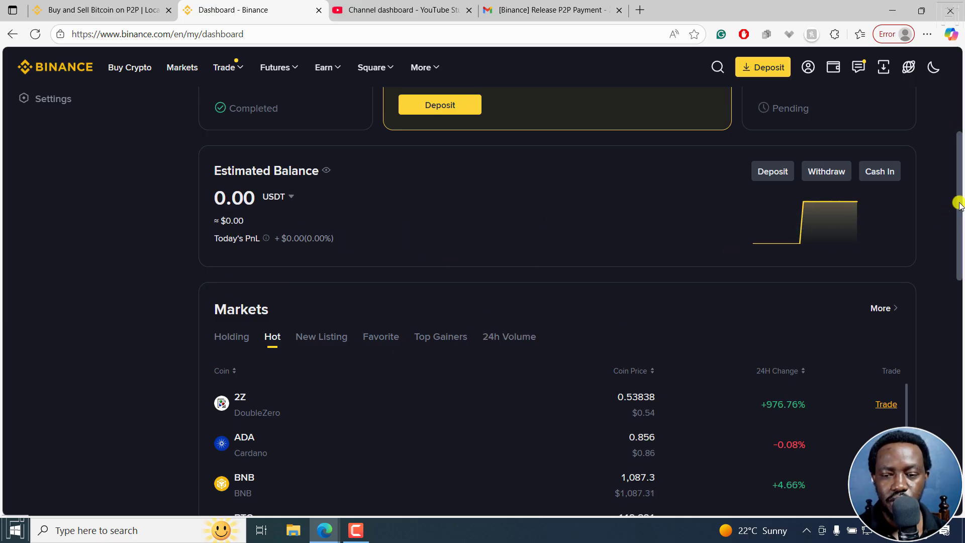
{"action": "left_click_drag", "start_coordinate": [958, 201], "coordinate": [959, 111]}
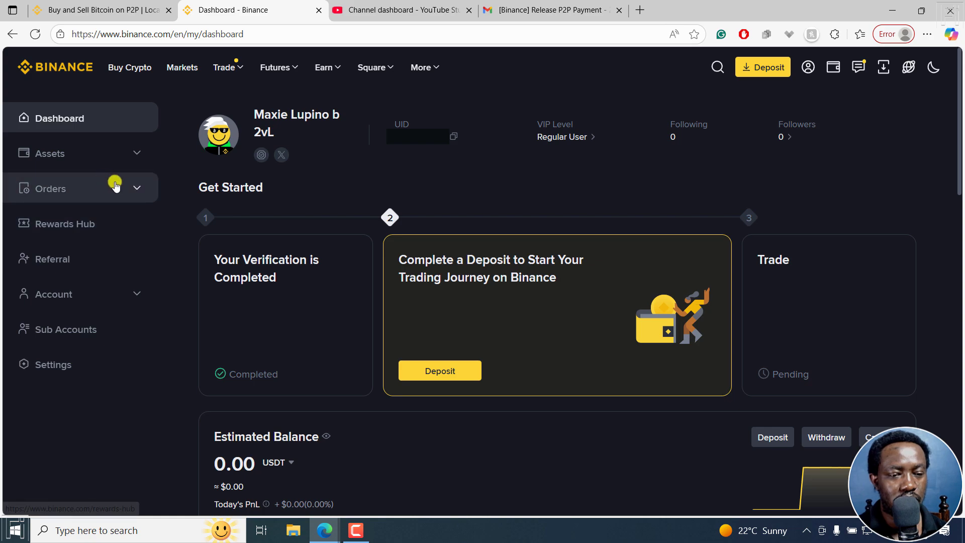
{"action": "left_click", "coordinate": [129, 189]}
{"action": "left_click", "coordinate": [63, 221]}
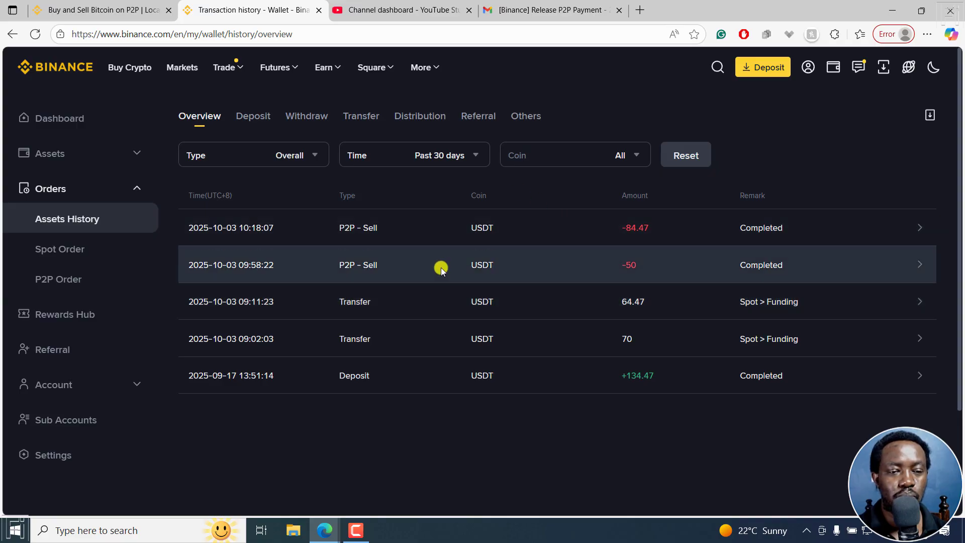
{"action": "left_click", "coordinate": [56, 68]}
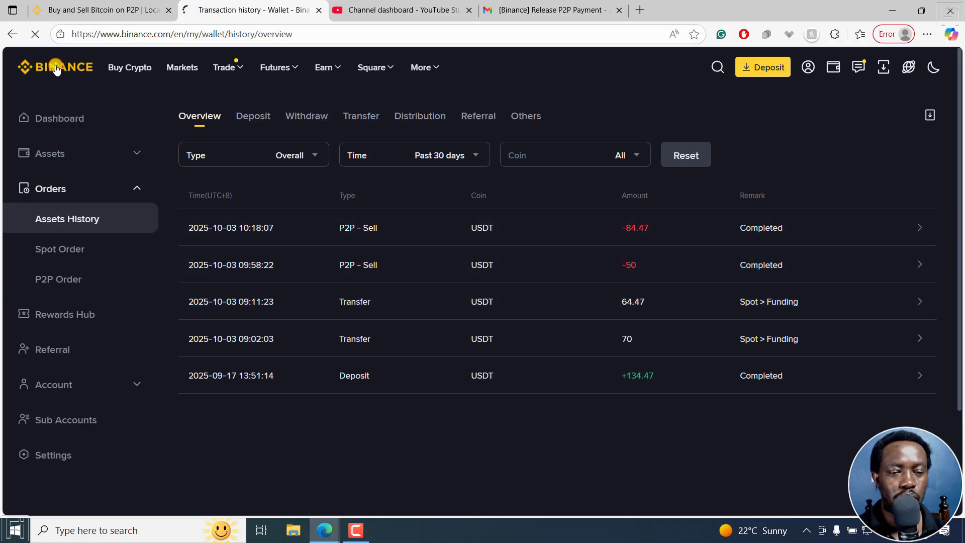